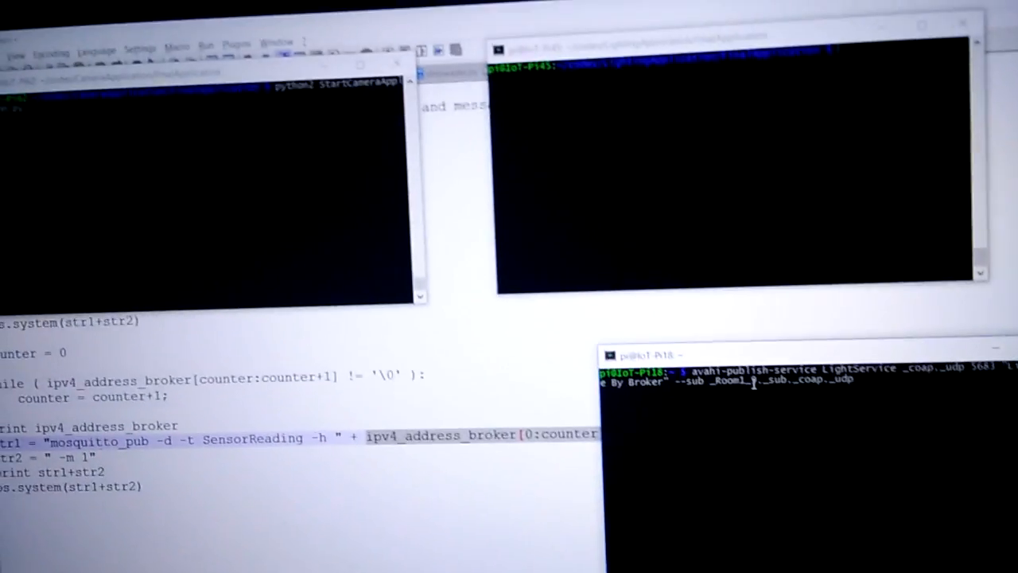
- Publish the LightService mDNS advertisement from IoT-Pi18 and start the light application on IoT-Pi45
key("Return")
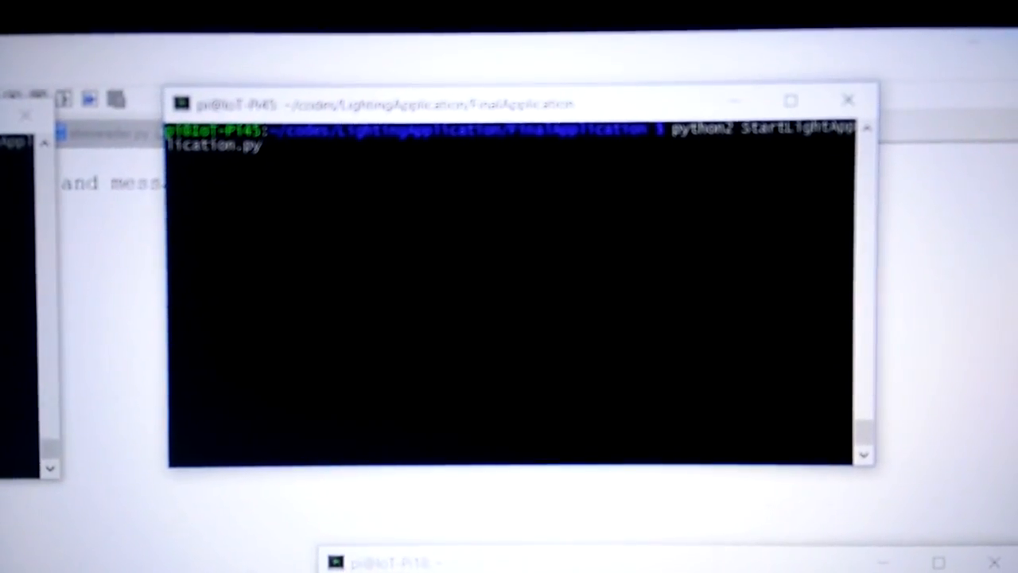
key("Return")
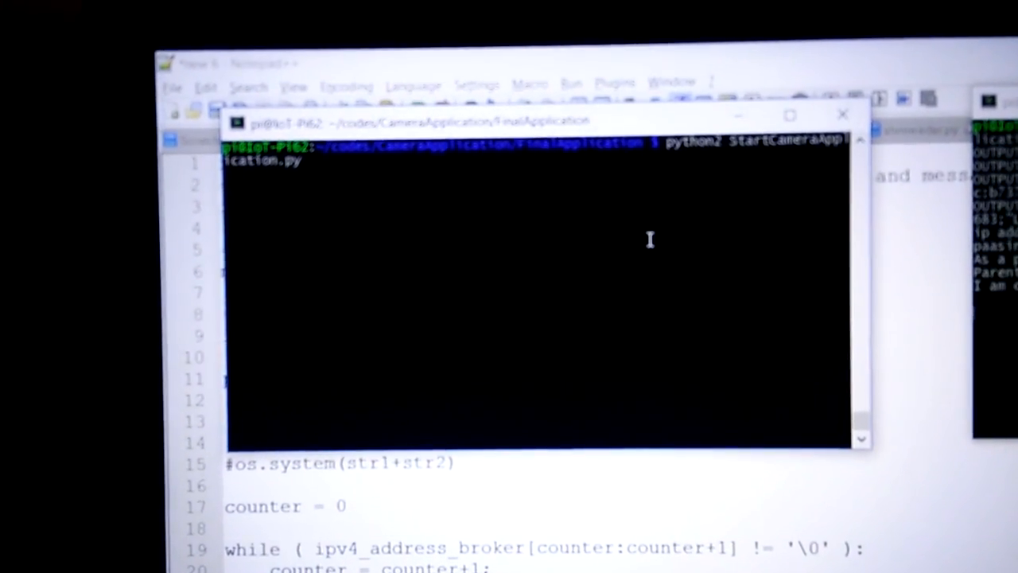
- Launch StartCameraApplication.py on IoT-Pi62 so it discovers the broker at 192.168.2.11
key("Return")
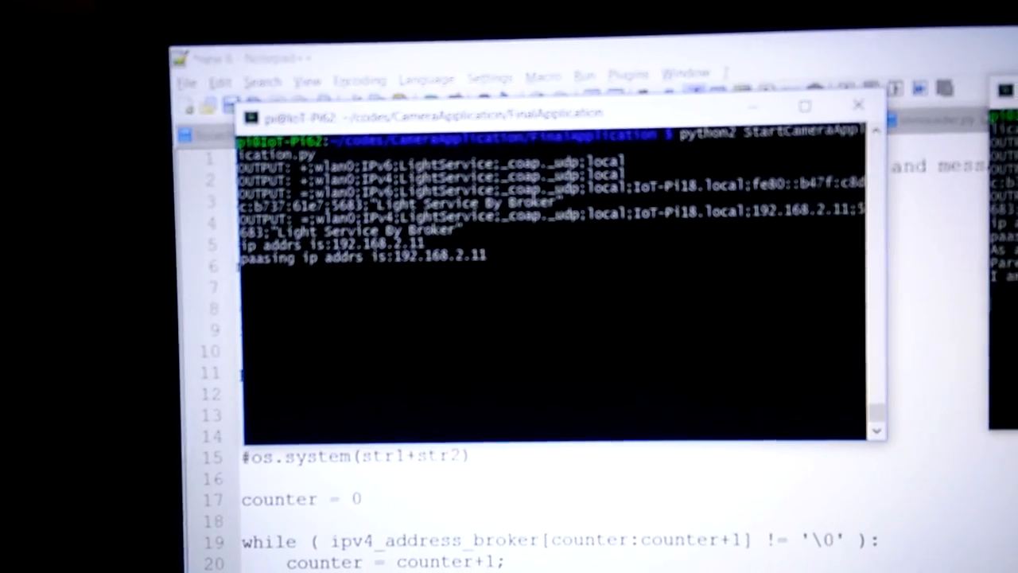